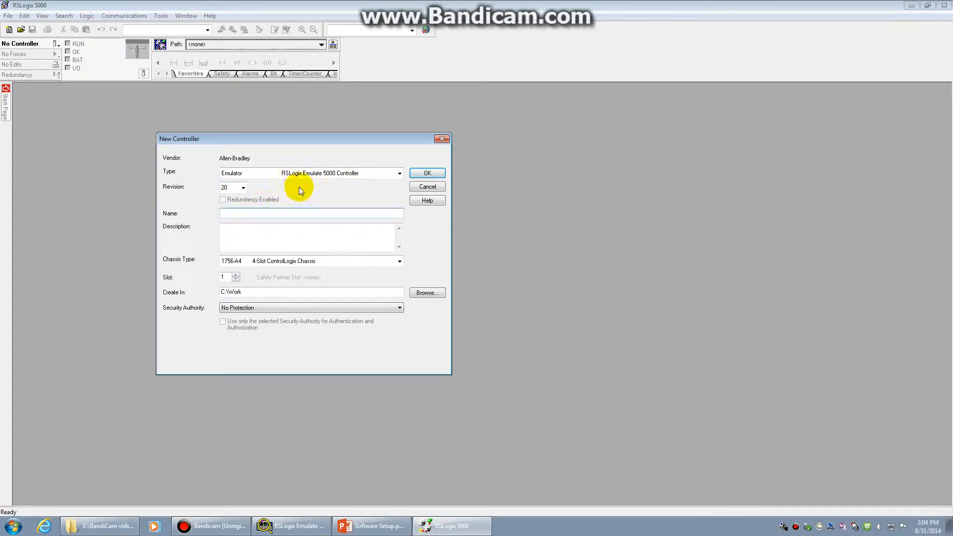
Step: Confirm Emulator as the controller type and enter video2 as the controller name
left_click(259, 174)
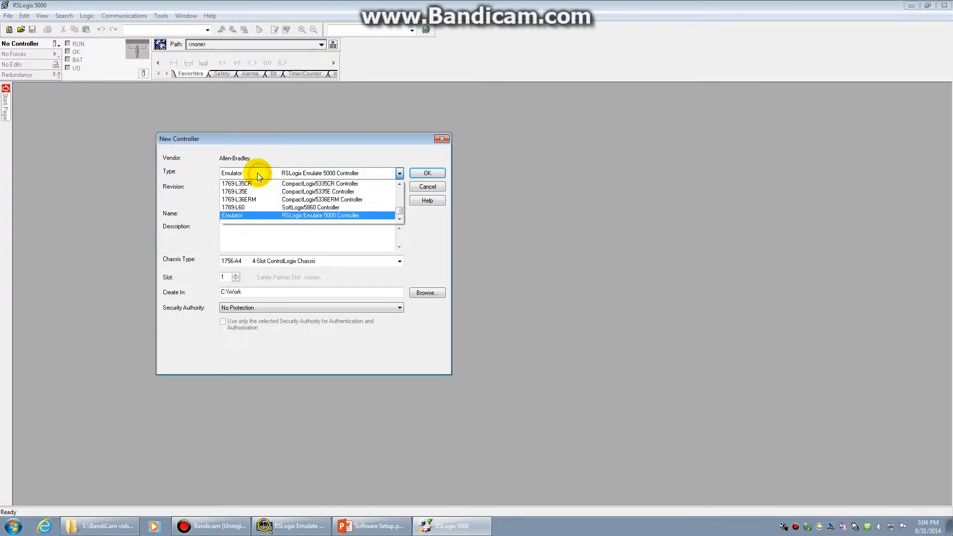
scroll(272, 203, "up", 5)
scroll(272, 203, "up", 2)
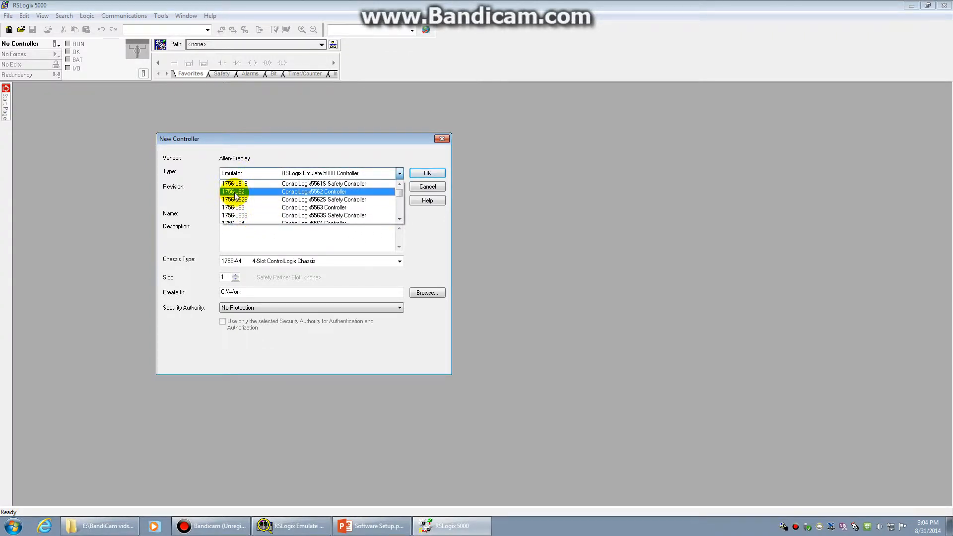
left_click(248, 173)
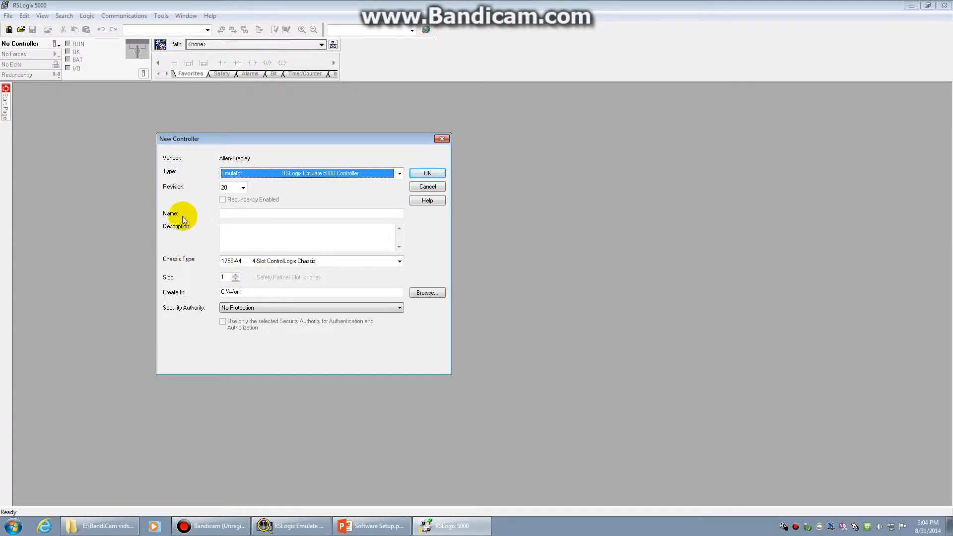
left_click(230, 212)
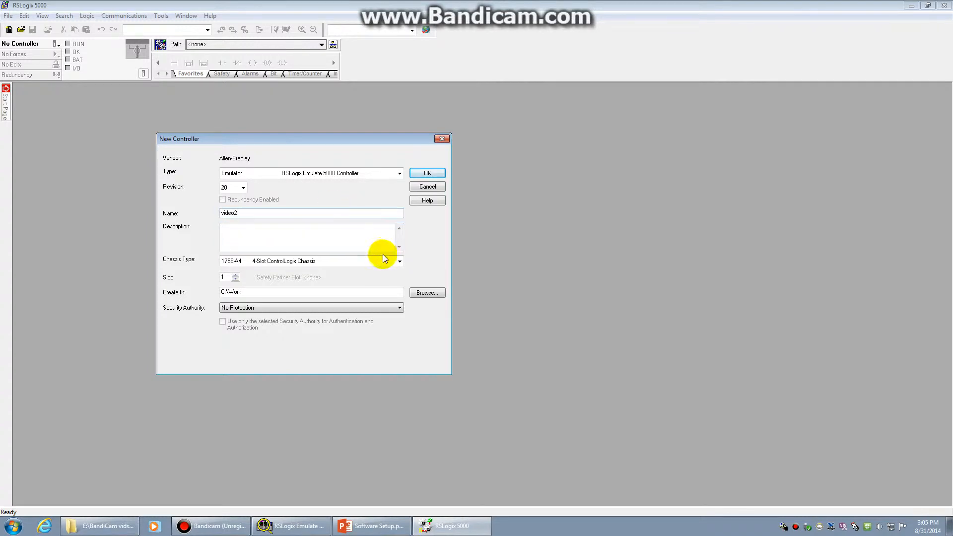
Step: Keep the 1756-A4 4-slot chassis, create the project and overwrite the existing C:\Work\video2.ACD
left_click(243, 238)
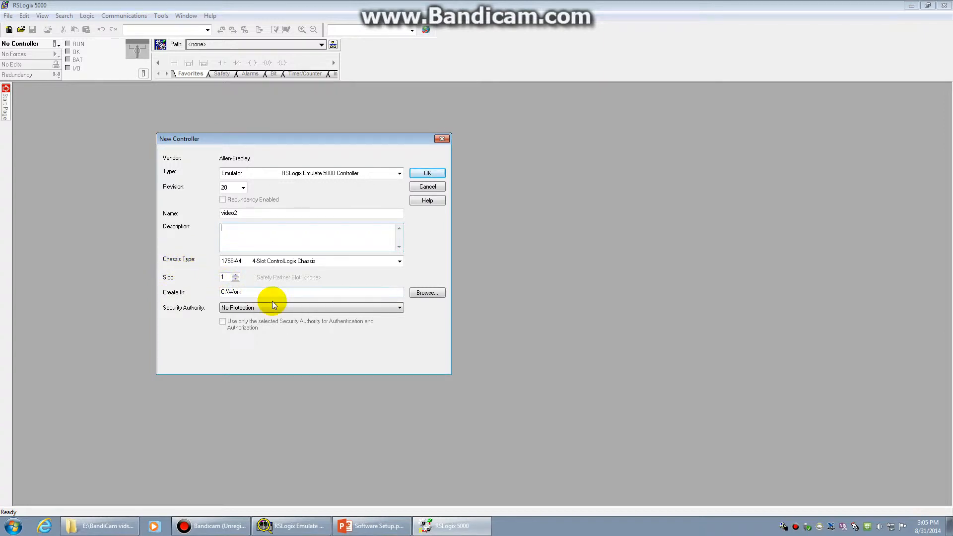
left_click(274, 263)
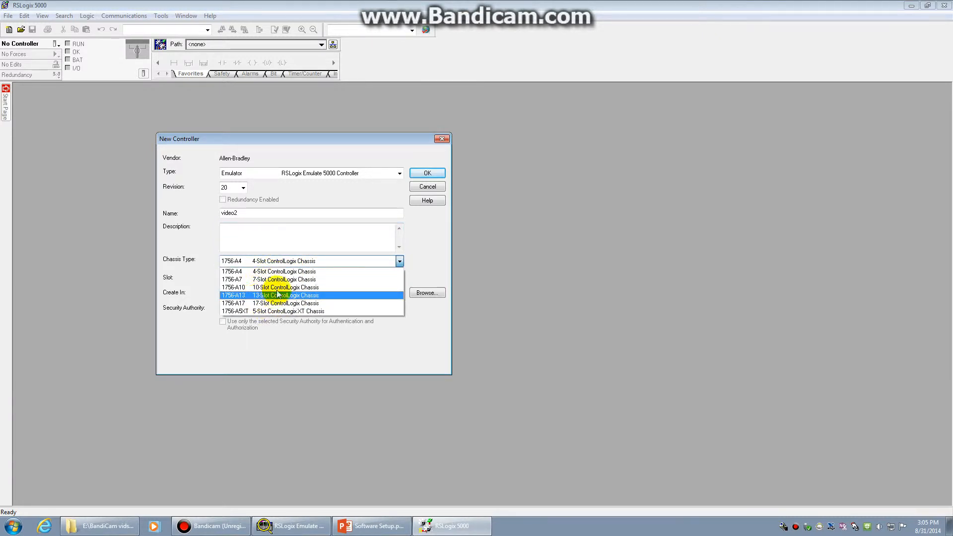
left_click(266, 271)
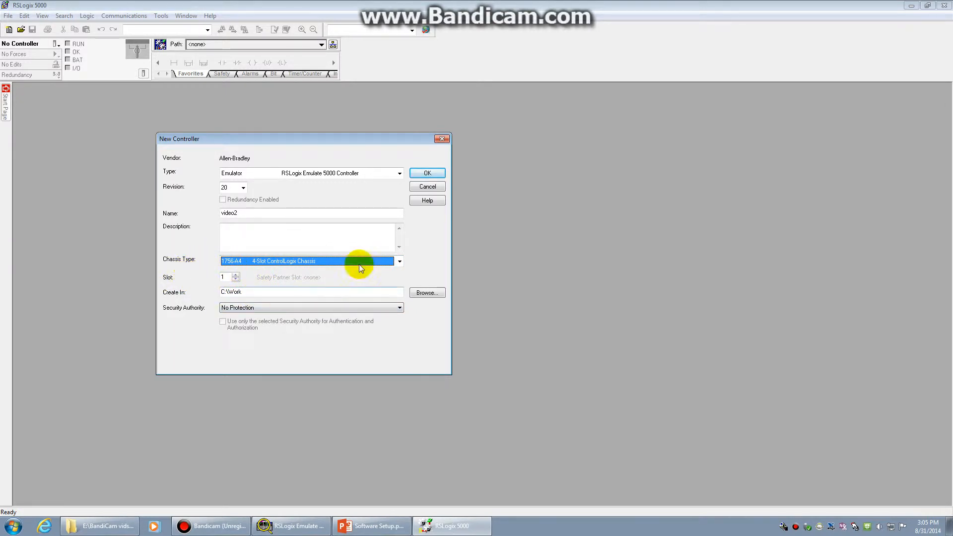
left_click(427, 173)
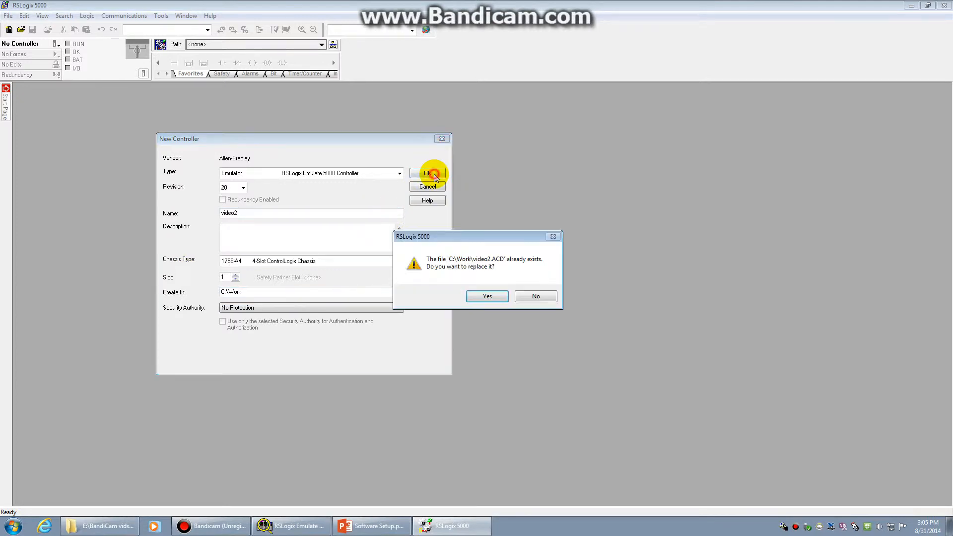
left_click(486, 296)
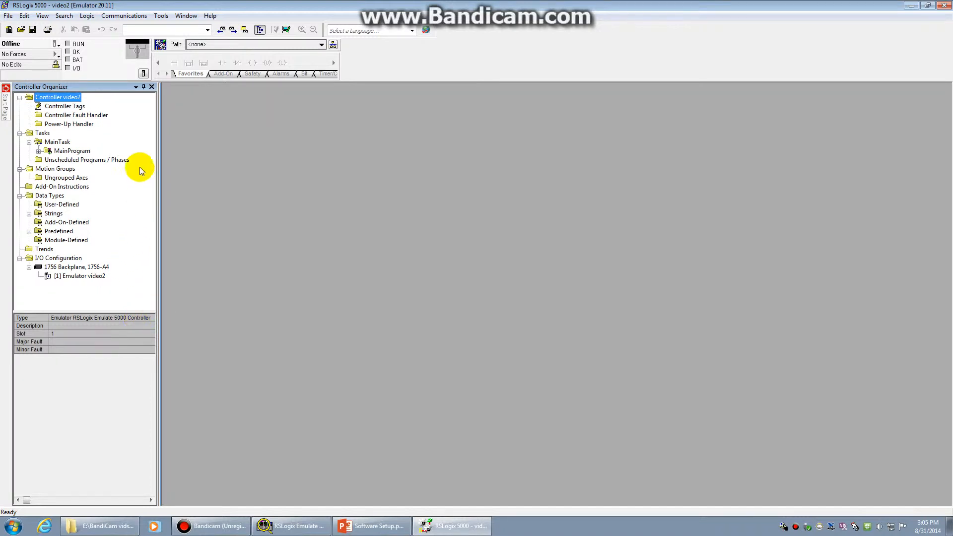
left_click(8, 16)
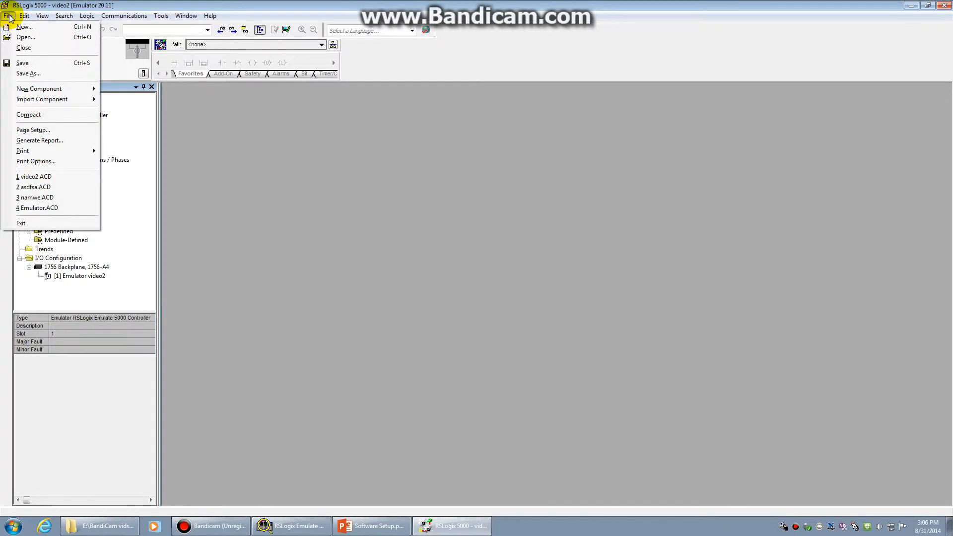
mouse_move(25, 17)
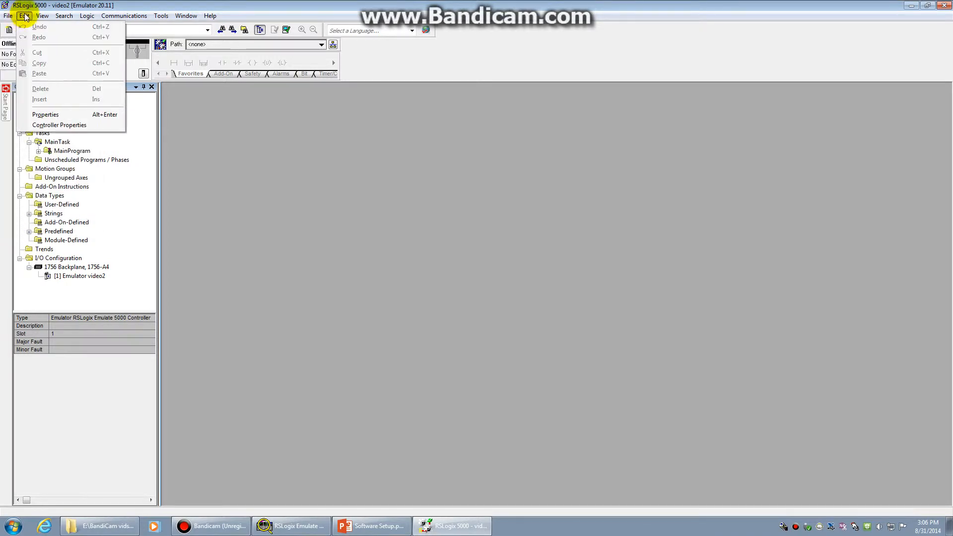
mouse_move(194, 16)
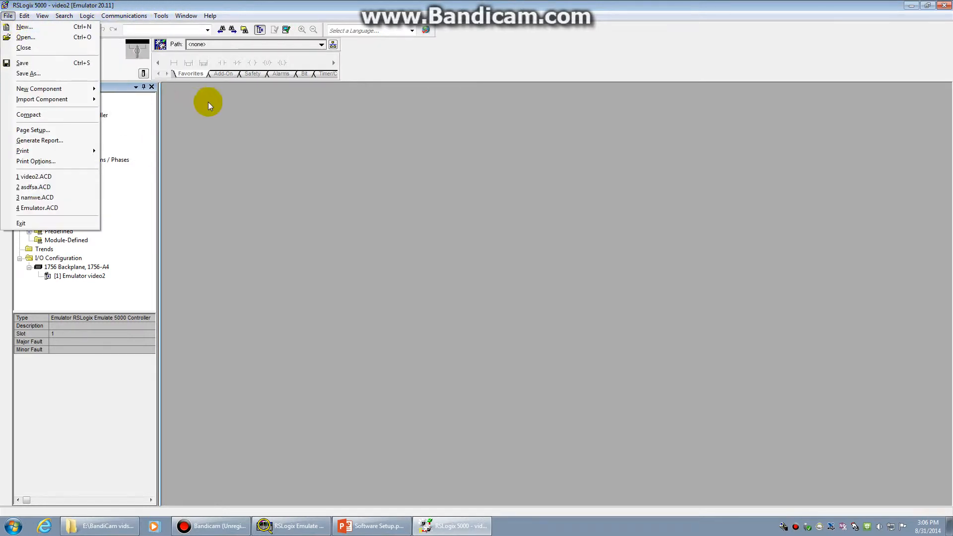
left_click(169, 135)
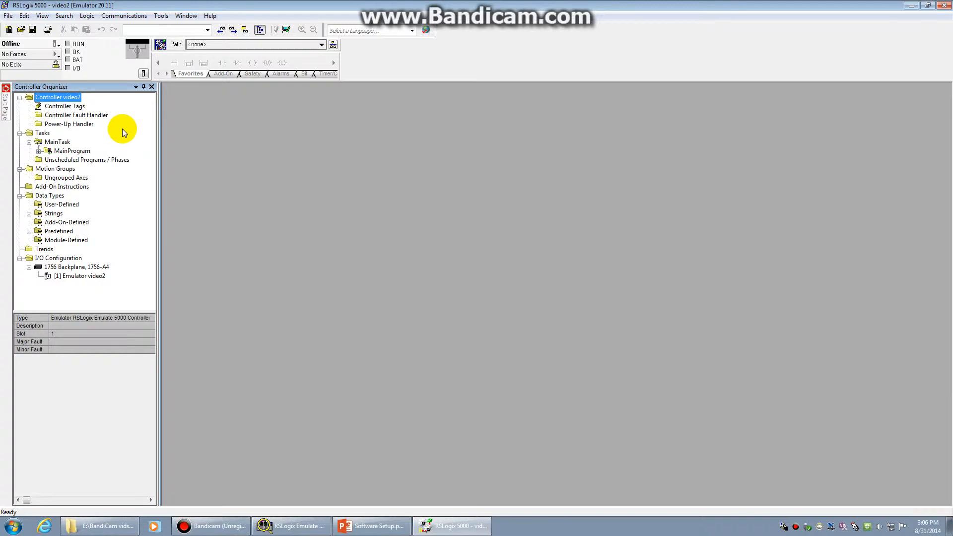
Step: Inspect Tasks, MainTask and MainProgram, expanding MainProgram to show MainRoutine, then select I/O Configuration
left_click(43, 134)
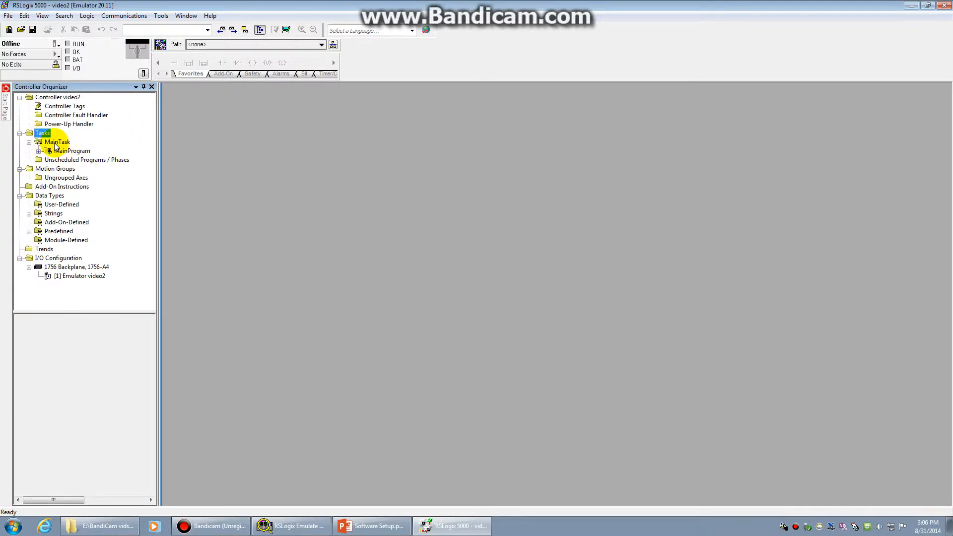
left_click(56, 142)
left_click(67, 151)
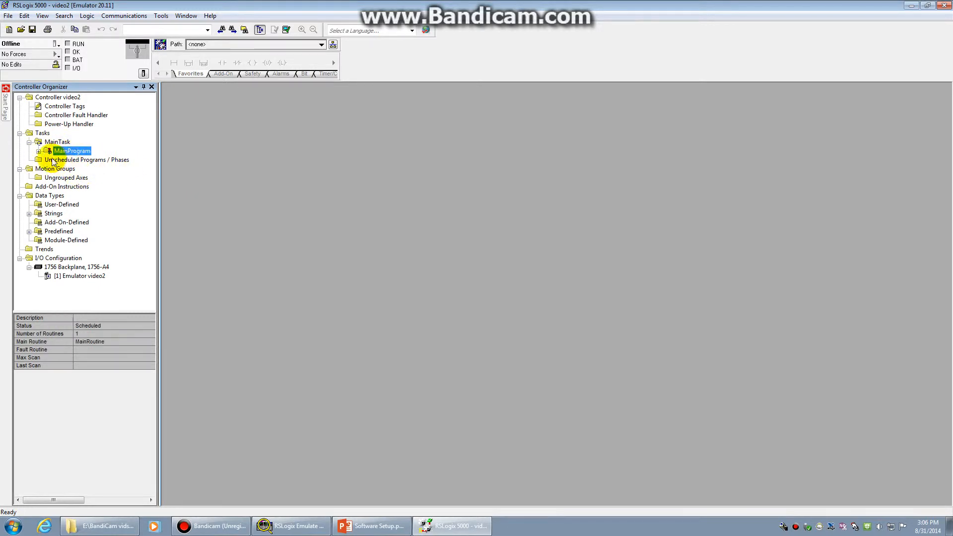
left_click(38, 151)
left_click(75, 168)
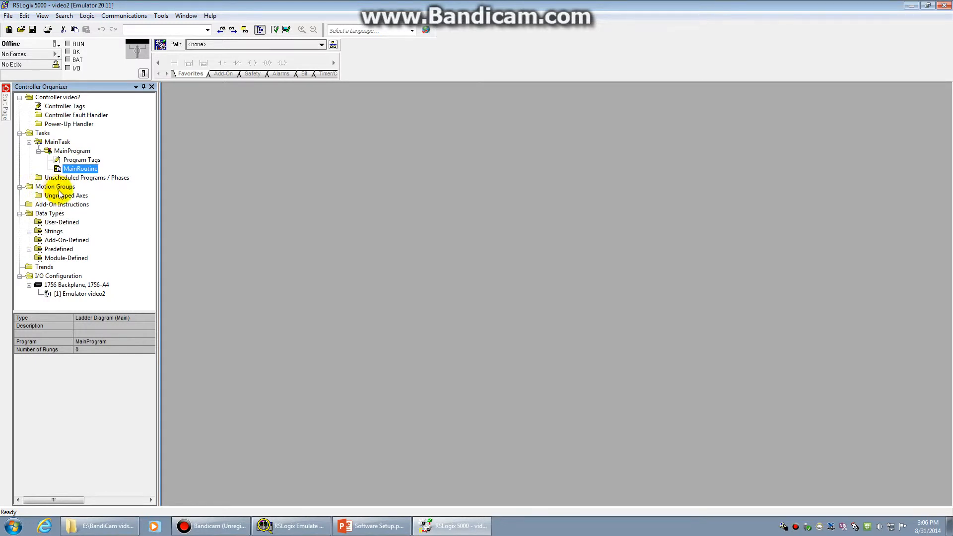
left_click(75, 204)
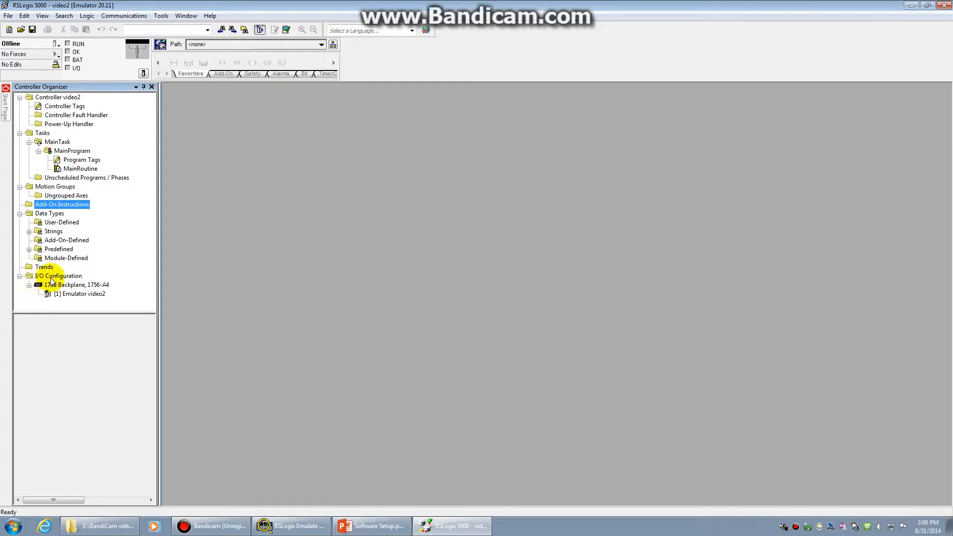
left_click(71, 276)
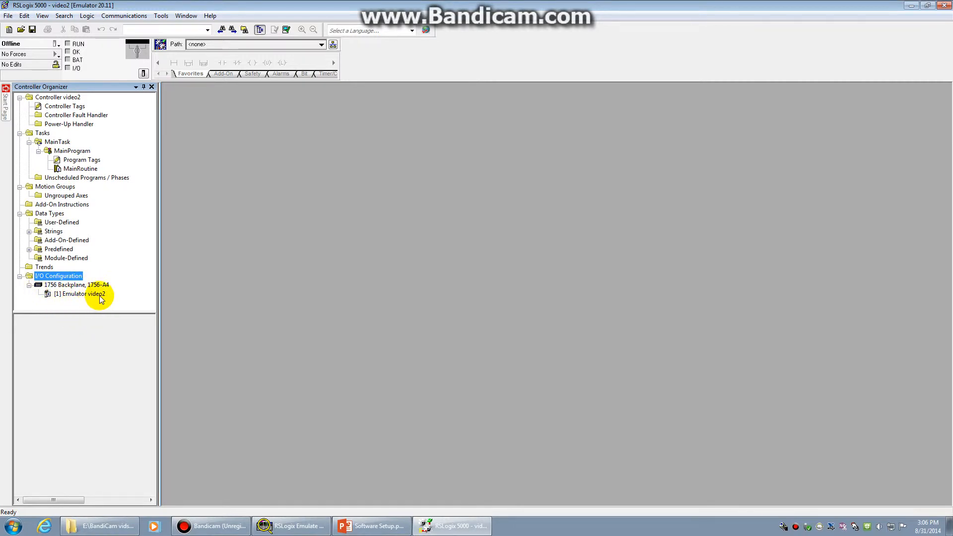
Step: Add a 1756-MODULE Generic 1756 Module to the 1756 Backplane, filtering the catalog to Other
right_click(72, 287)
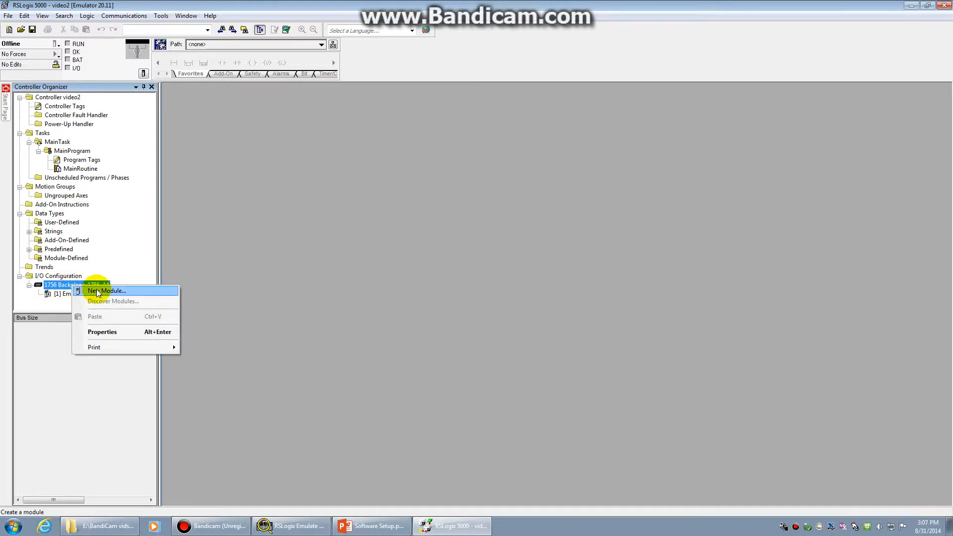
left_click(124, 292)
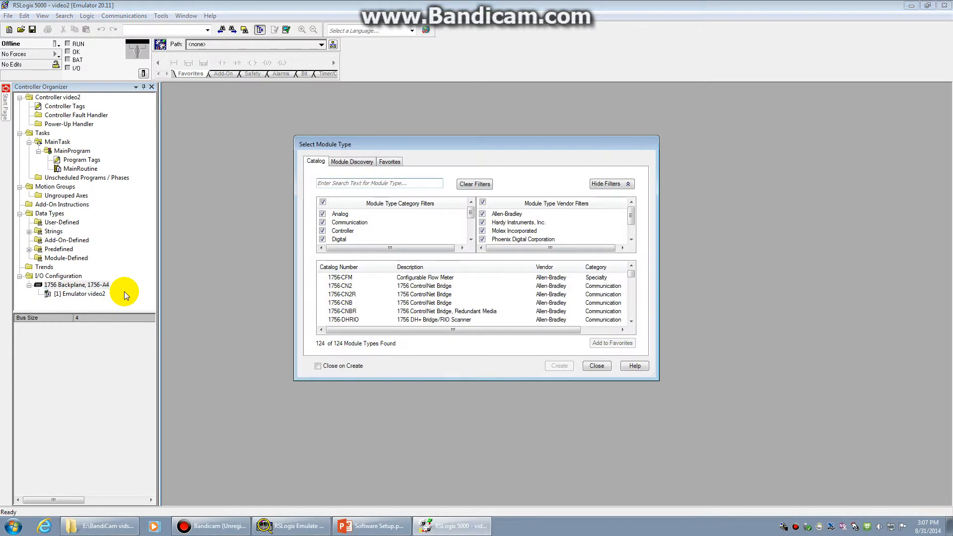
left_click_drag(411, 144, 319, 144)
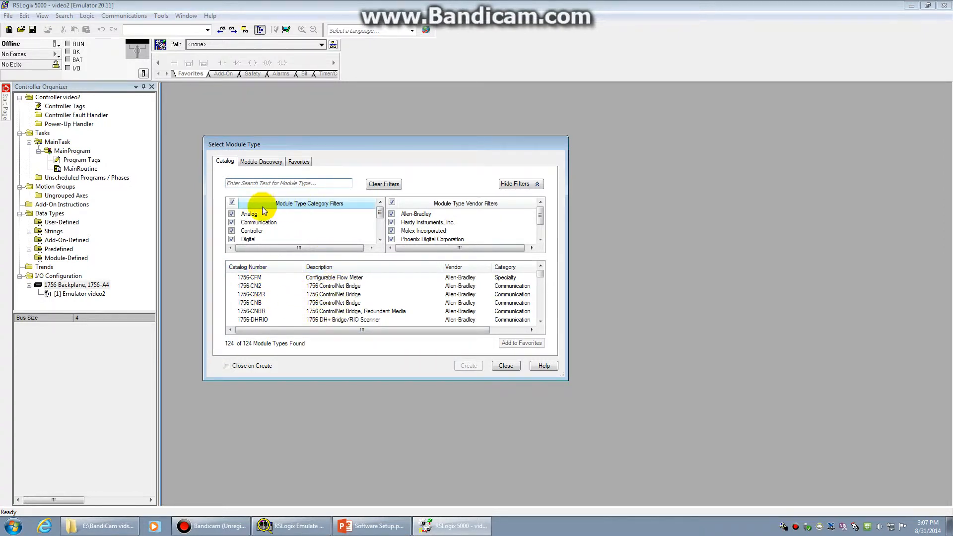
left_click(231, 201)
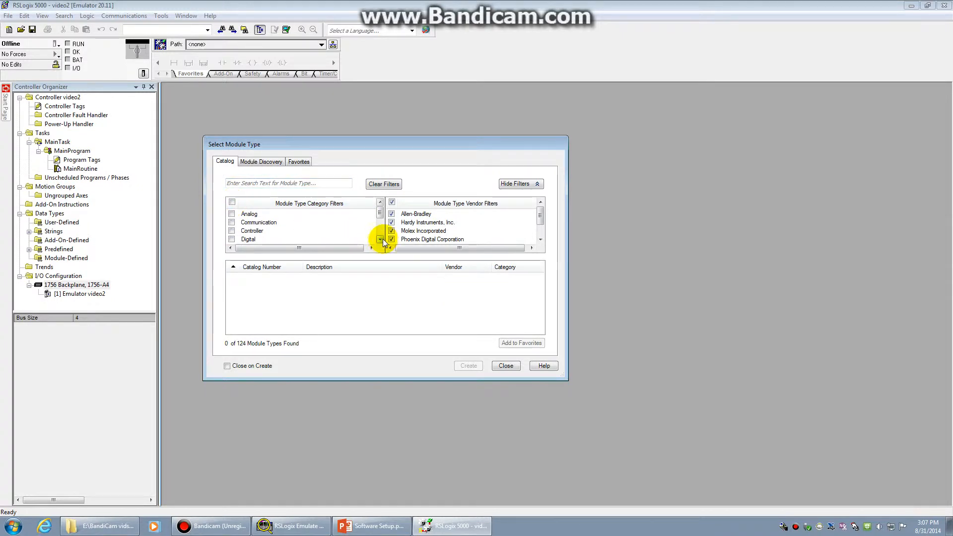
left_click(380, 239)
left_click(380, 239)
left_click(231, 222)
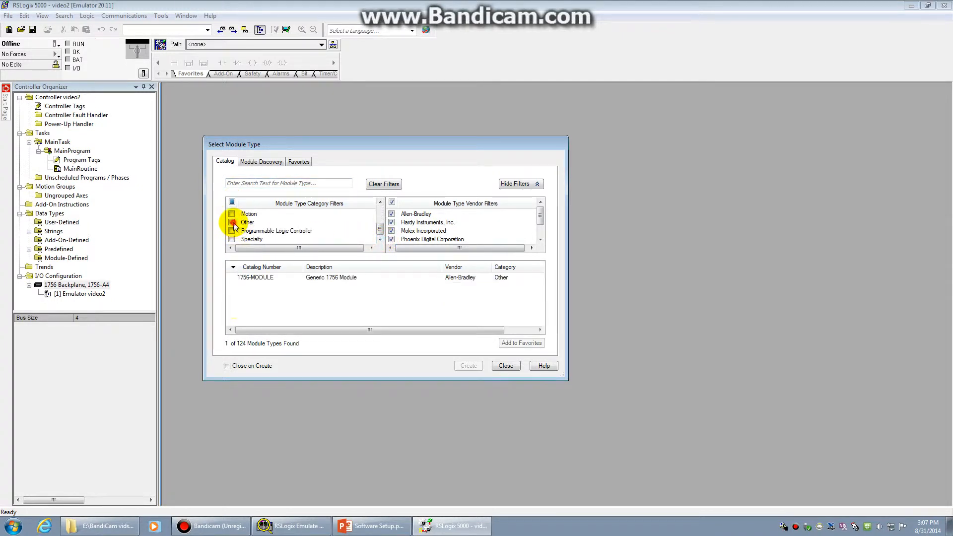
left_click(327, 277)
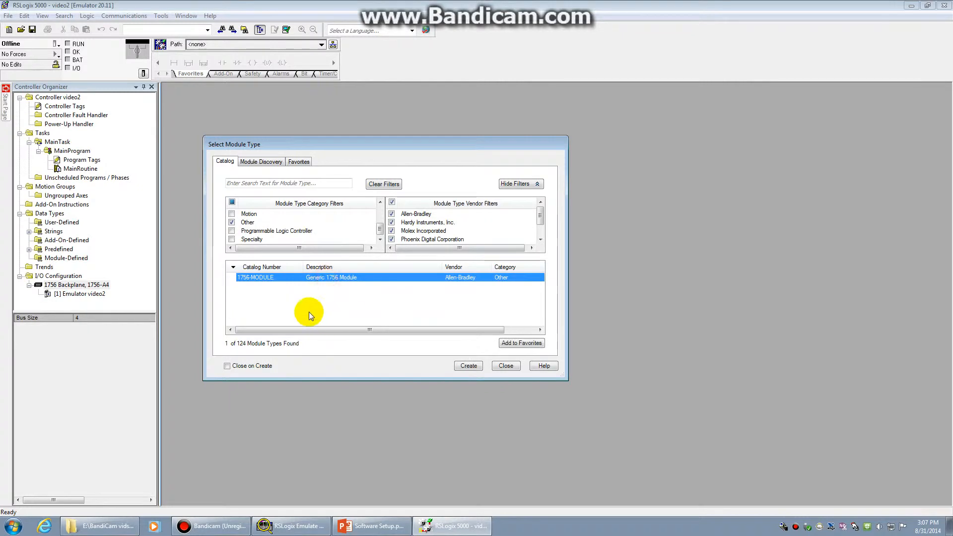
left_click(464, 372)
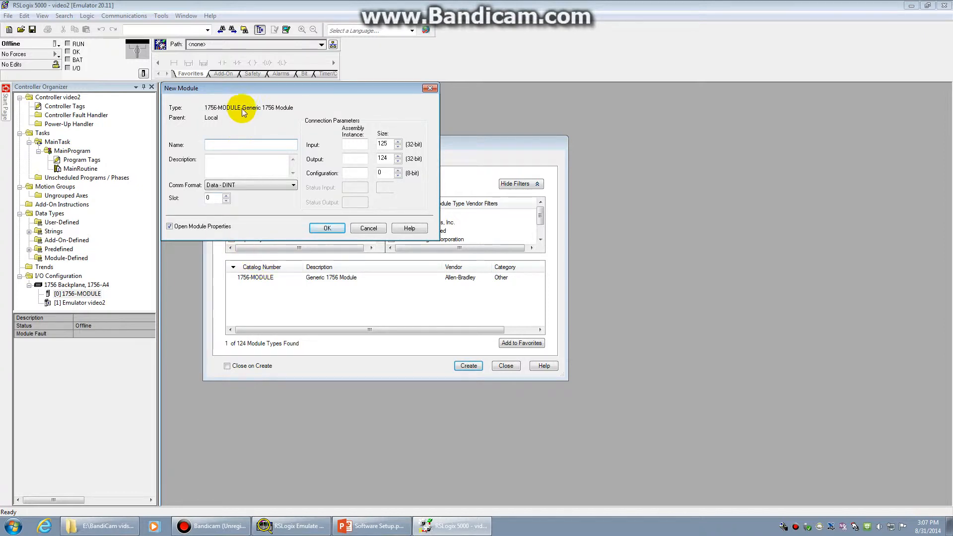
Step: Set the new generic module's slot number to 2
left_click_drag(245, 91, 252, 108)
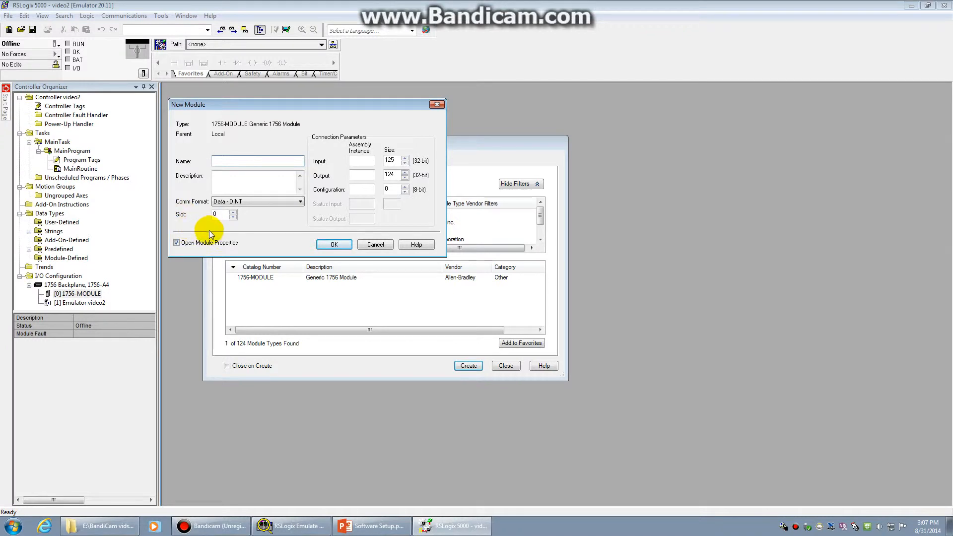
left_click(74, 304)
left_click(234, 213)
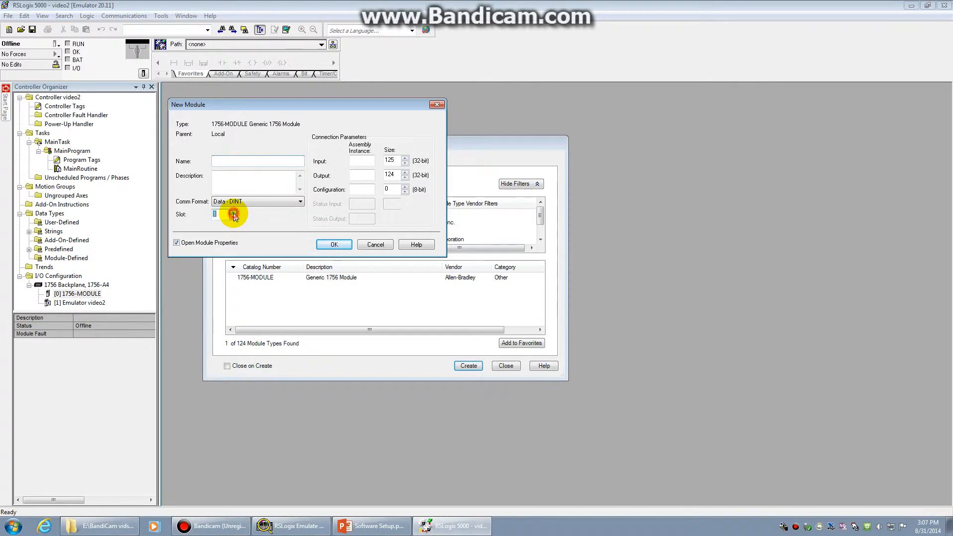
left_click(233, 214)
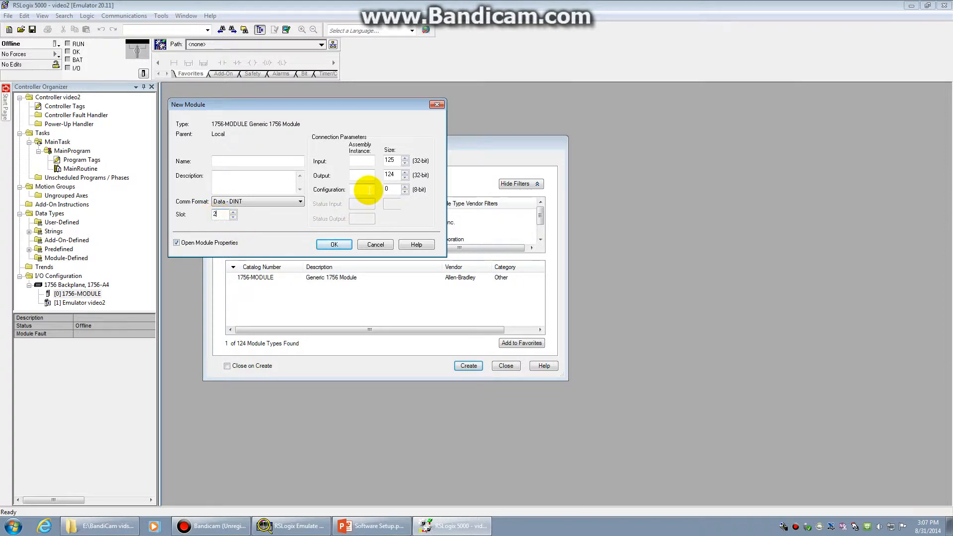
Step: Set the connection parameters to input instance 1 size 2 and output instance 2 size 1
left_click(368, 160)
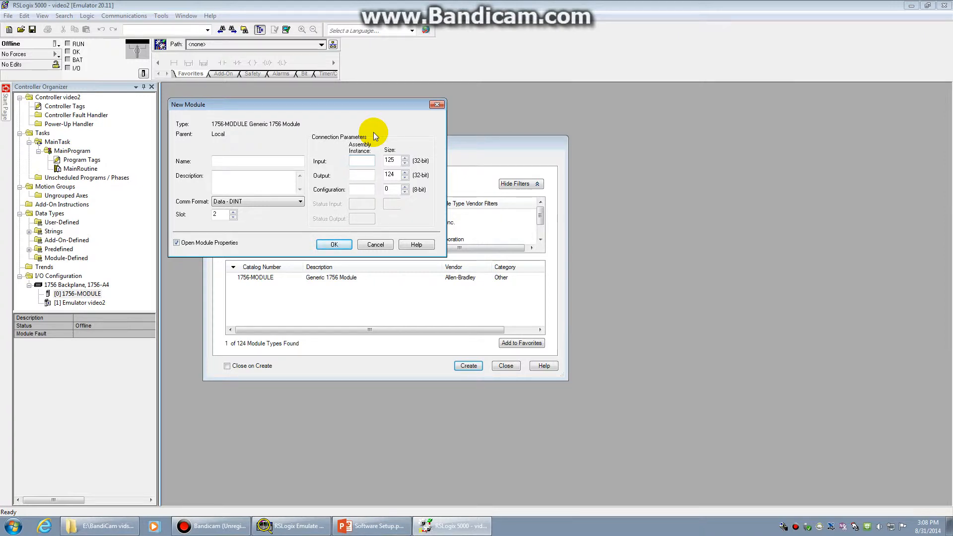
key("Tab")
left_click(367, 161)
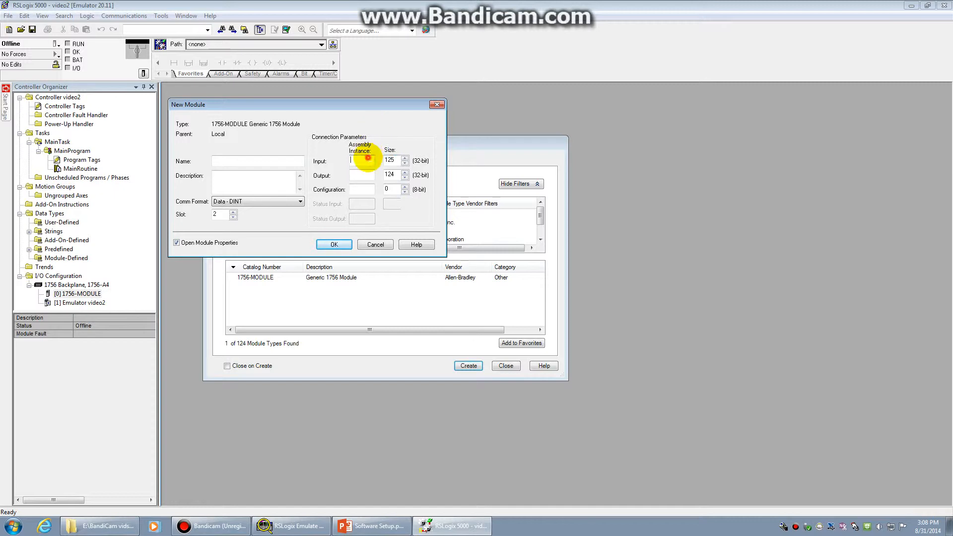
type("1")
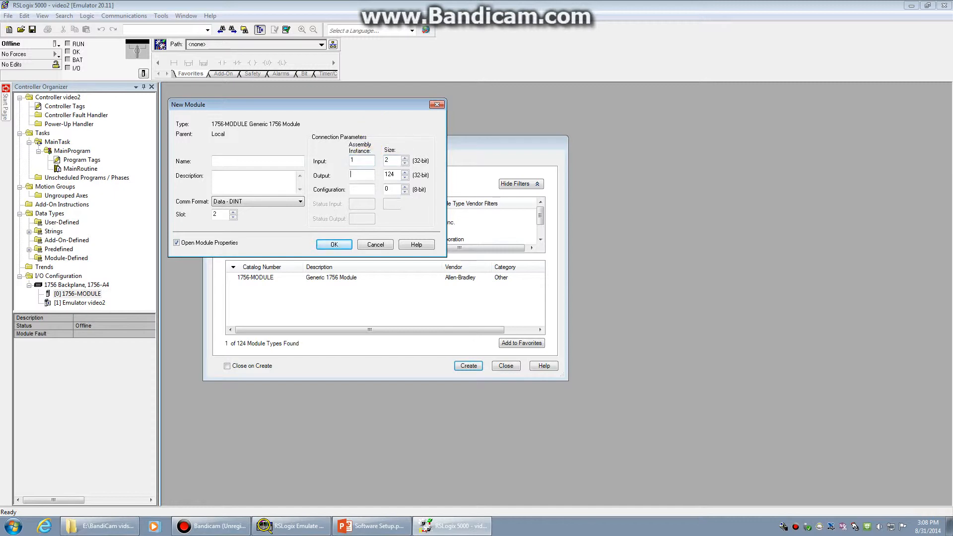
type("22")
key("Tab")
type("1")
key("Tab")
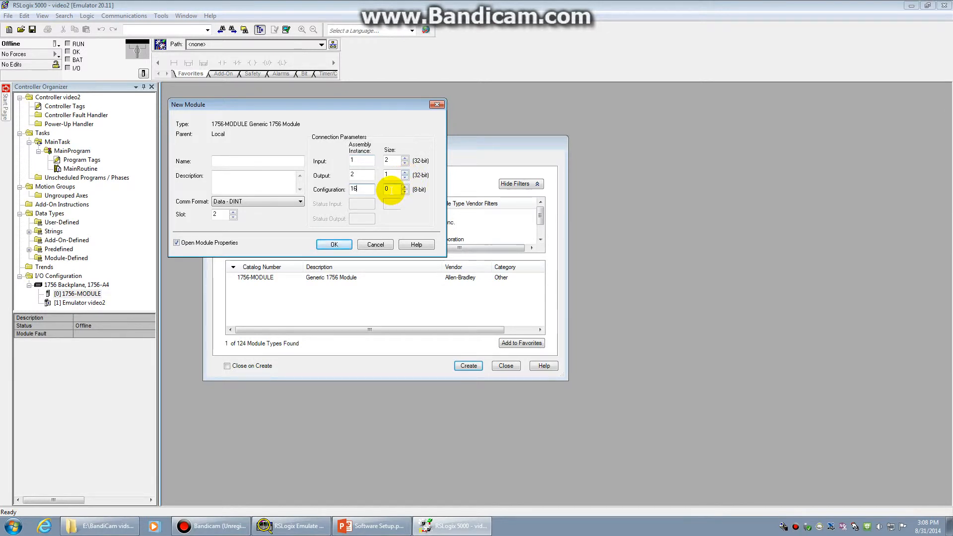
Step: Create the slot-2 module and set its requested packet interval to 50.0 ms
left_click(334, 245)
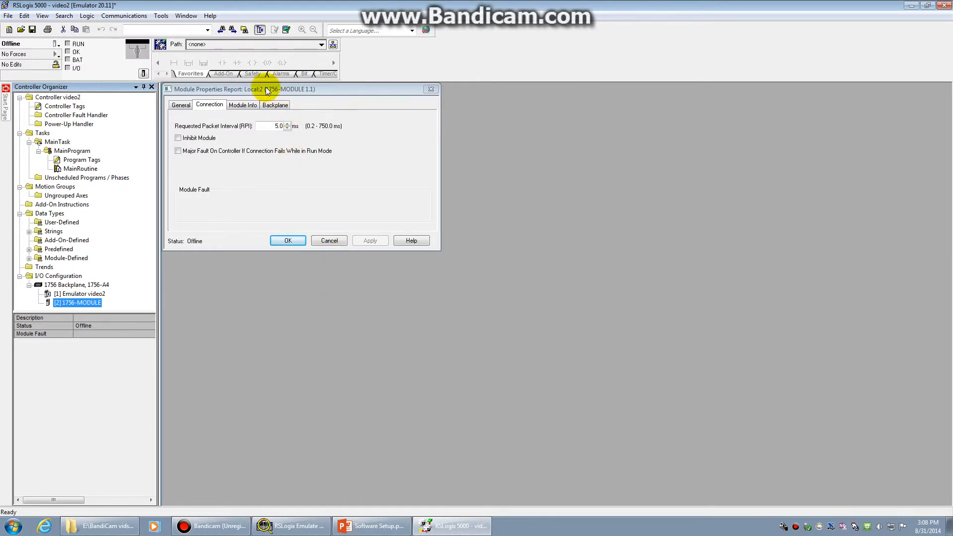
left_click_drag(265, 89, 310, 140)
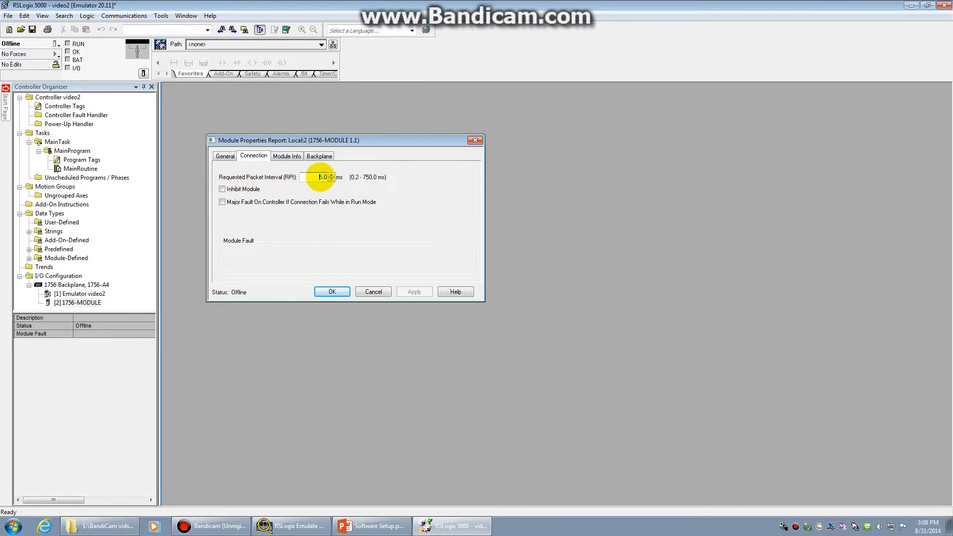
left_click(320, 177)
type("0")
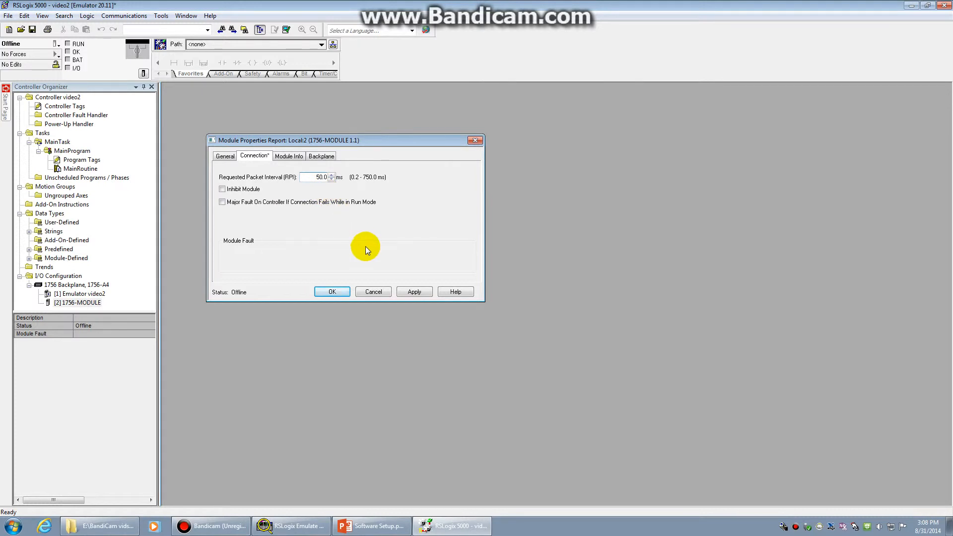
left_click(407, 294)
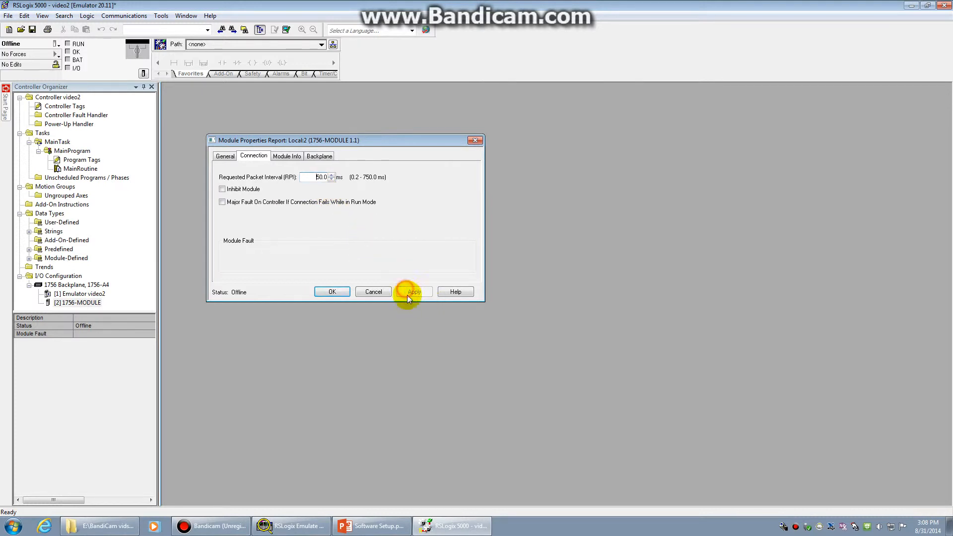
left_click(331, 292)
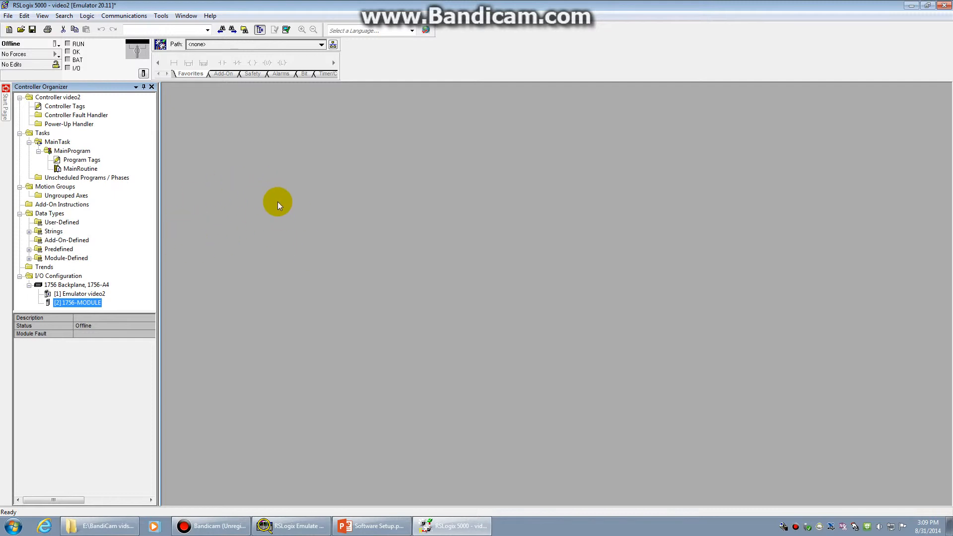
Step: In Who Active, expand the AB_VBP-1 Virtual Chassis and select the slot 01 RSLogix 5000 Emulator
left_click(8, 15)
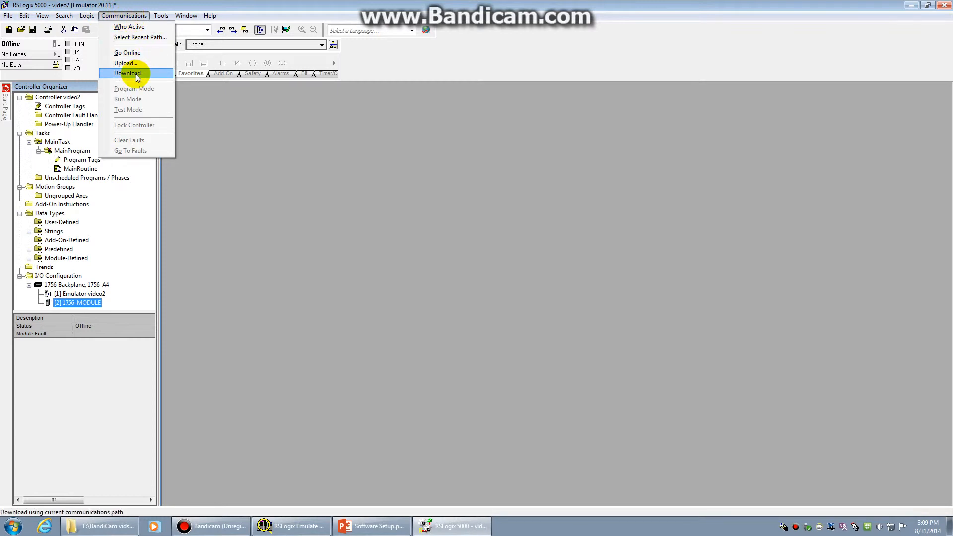
left_click(125, 27)
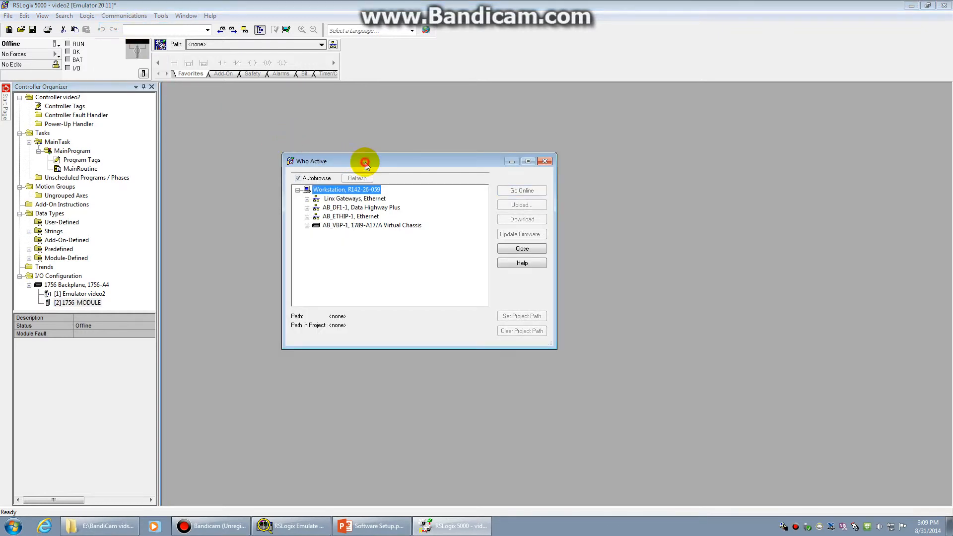
left_click_drag(365, 165, 302, 135)
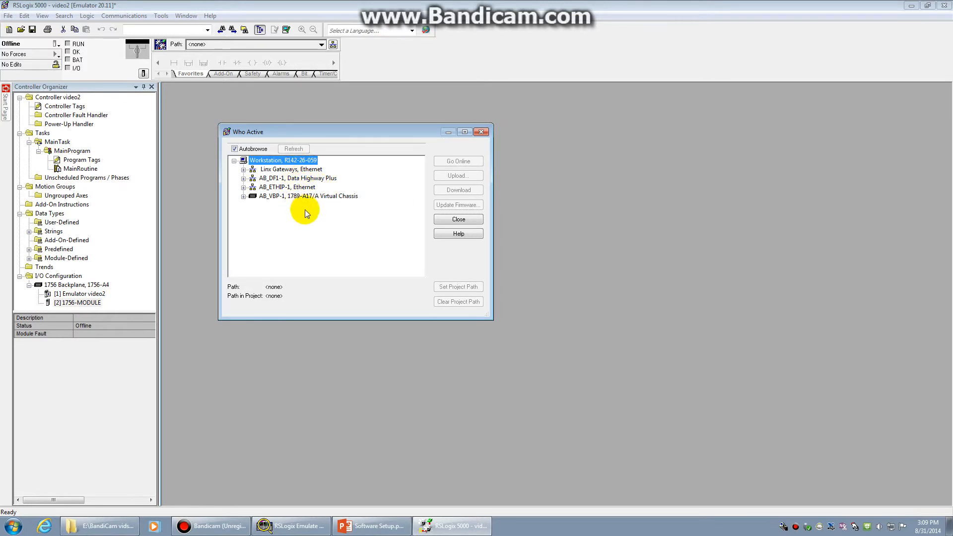
left_click(243, 196)
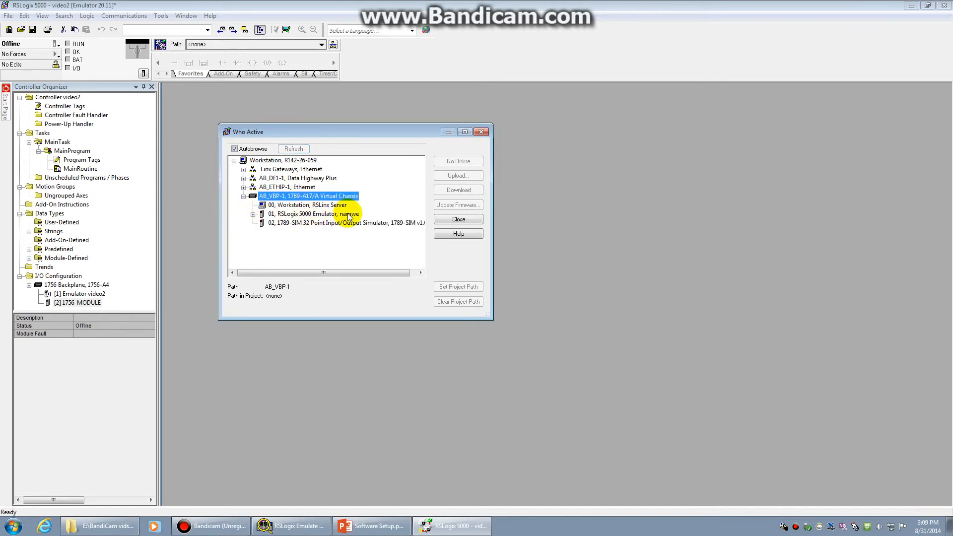
left_click(340, 215)
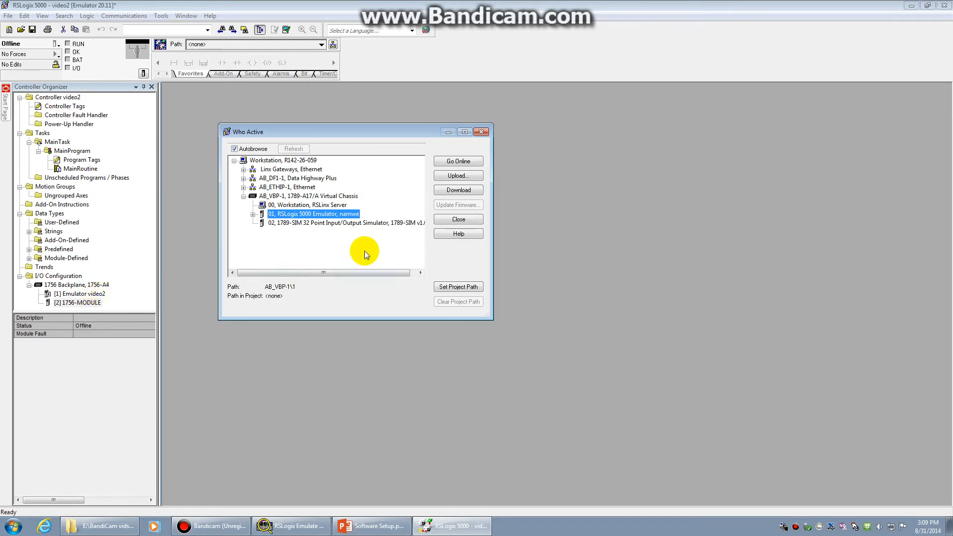
Step: Go online with the emulator and confirm downloading the video2 project to it
left_click(464, 161)
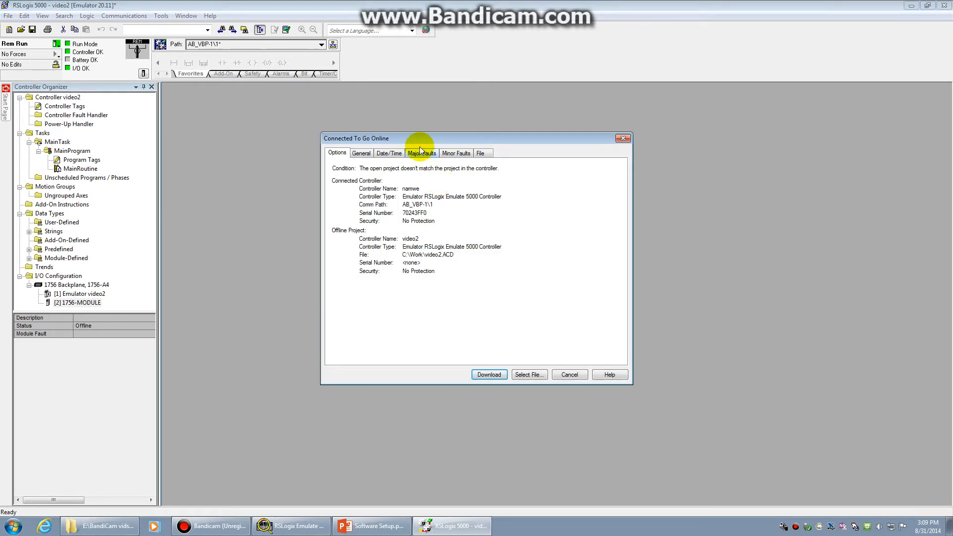
left_click_drag(423, 138, 325, 115)
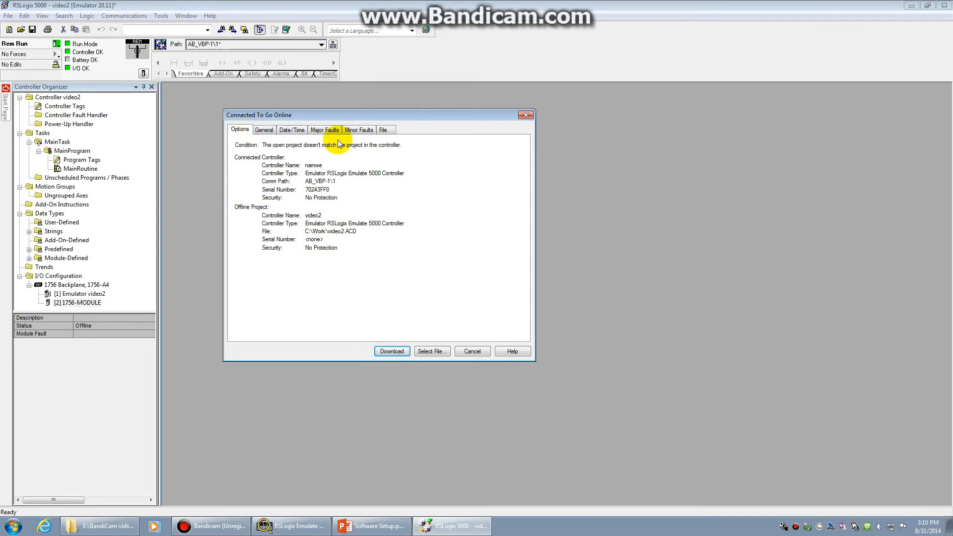
left_click(390, 351)
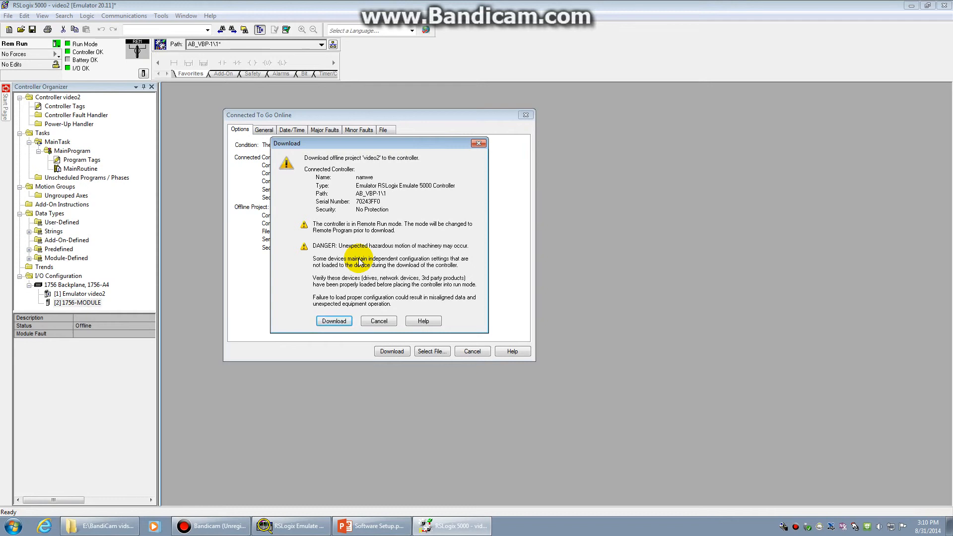
left_click(342, 322)
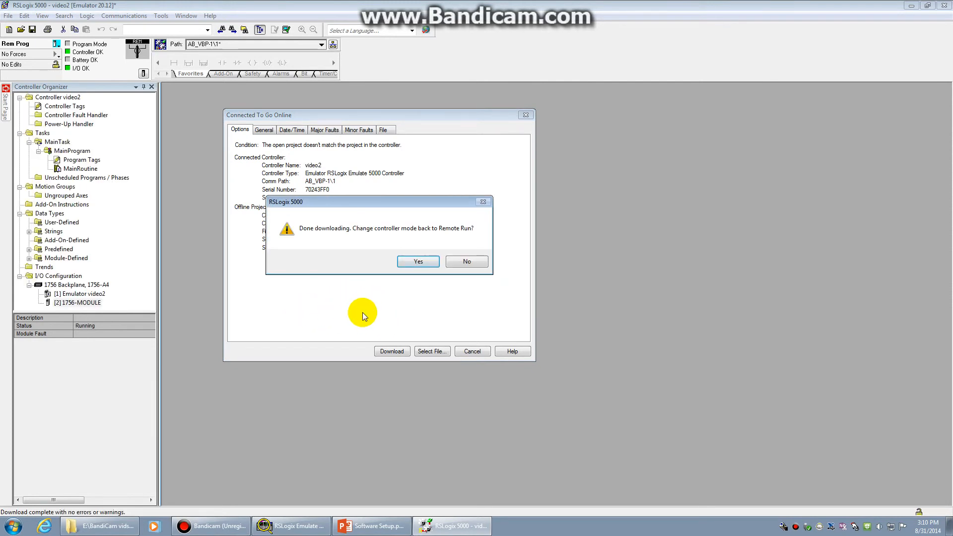
Step: Decline the prompt, then switch the emulator controller to Run Mode and confirm Remote Run
left_click(465, 266)
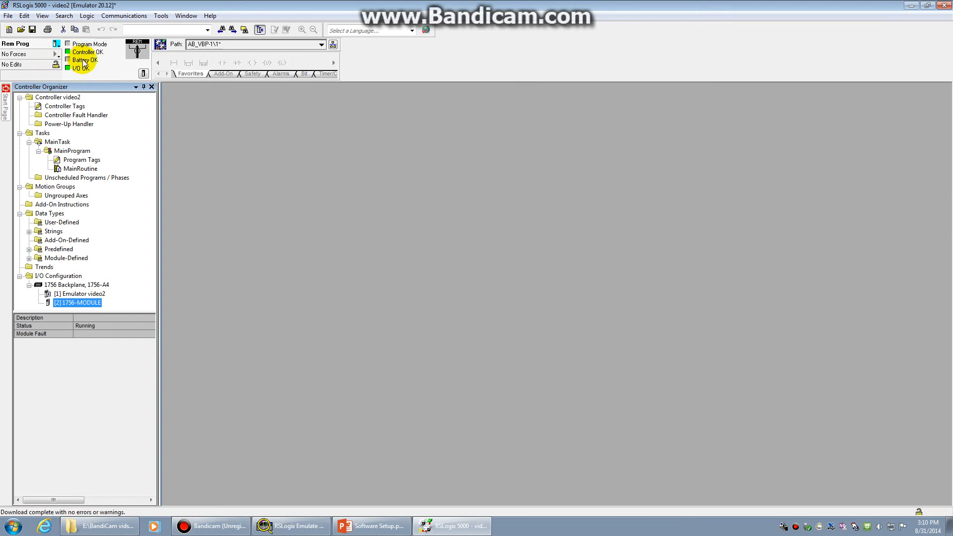
left_click(55, 44)
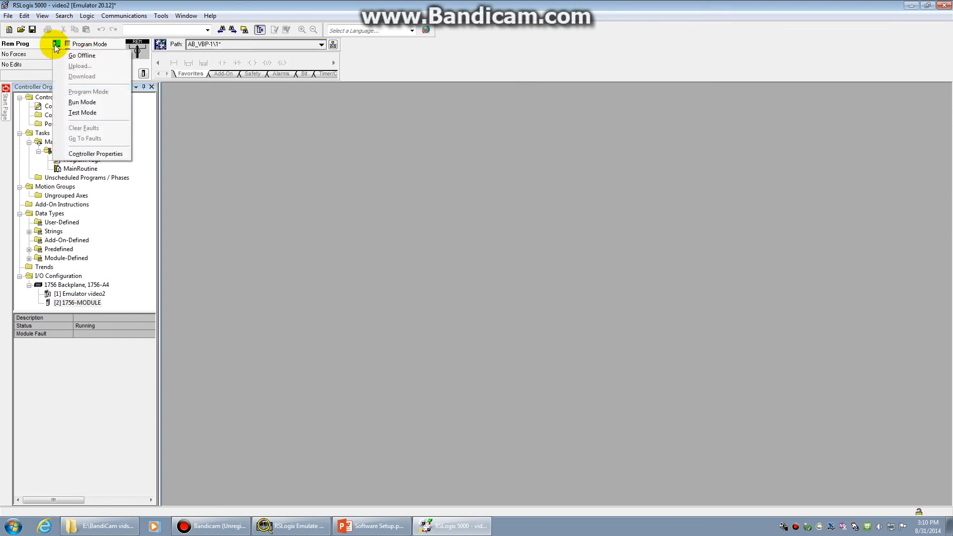
left_click(83, 103)
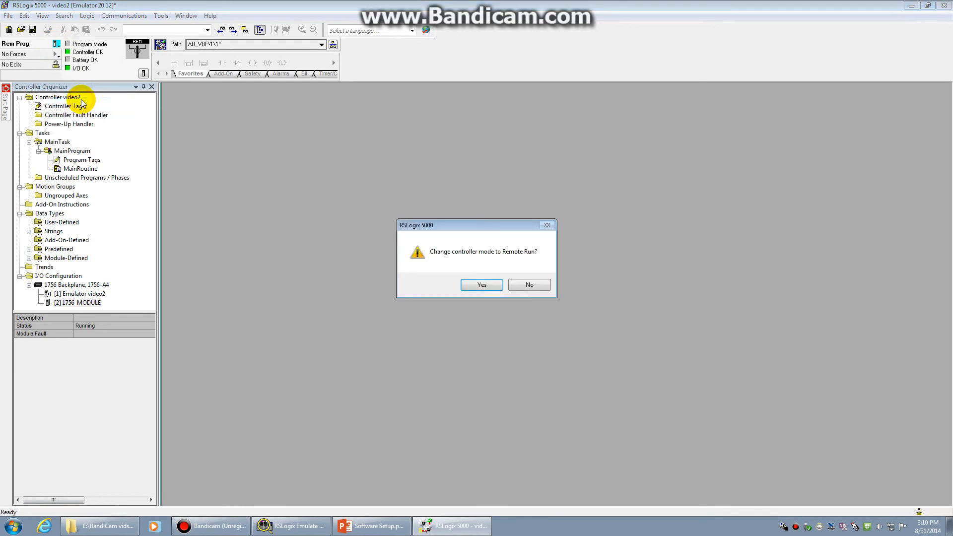
left_click(481, 285)
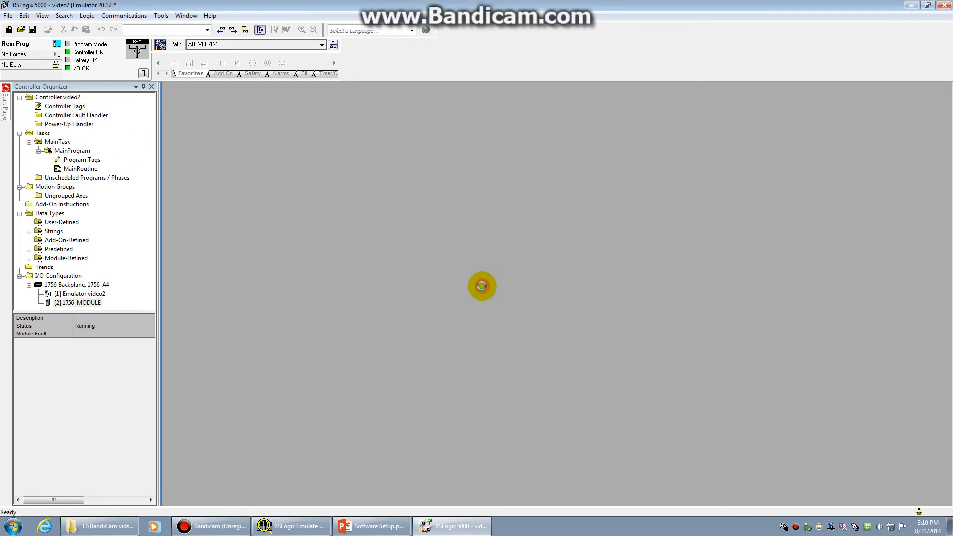